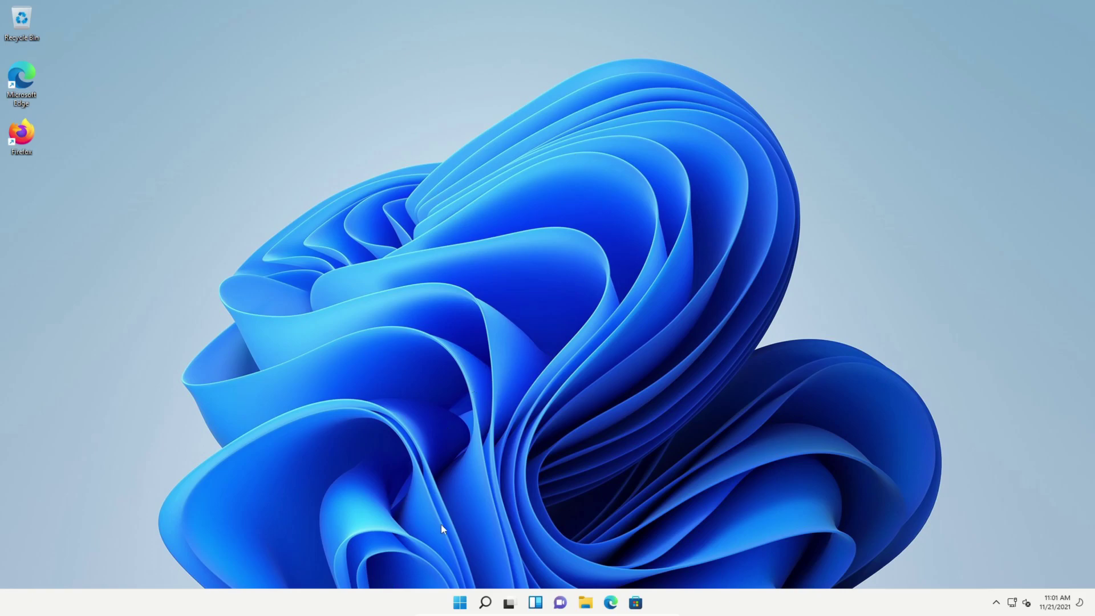
# Step: Search for Registry Editor and launch it
pyautogui.moveTo(489, 602)
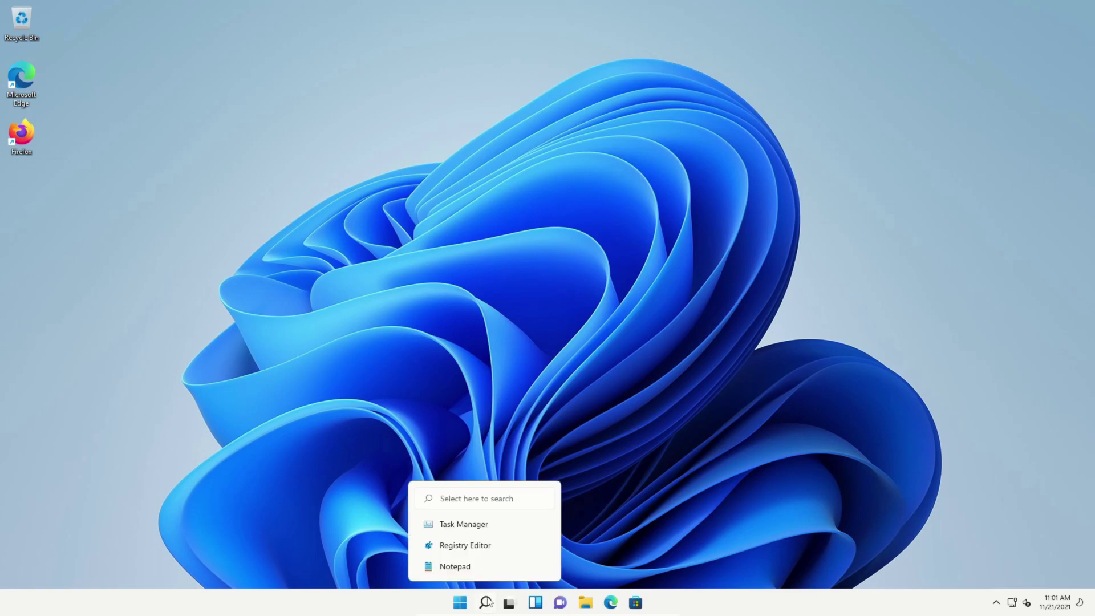
pyautogui.click(478, 495)
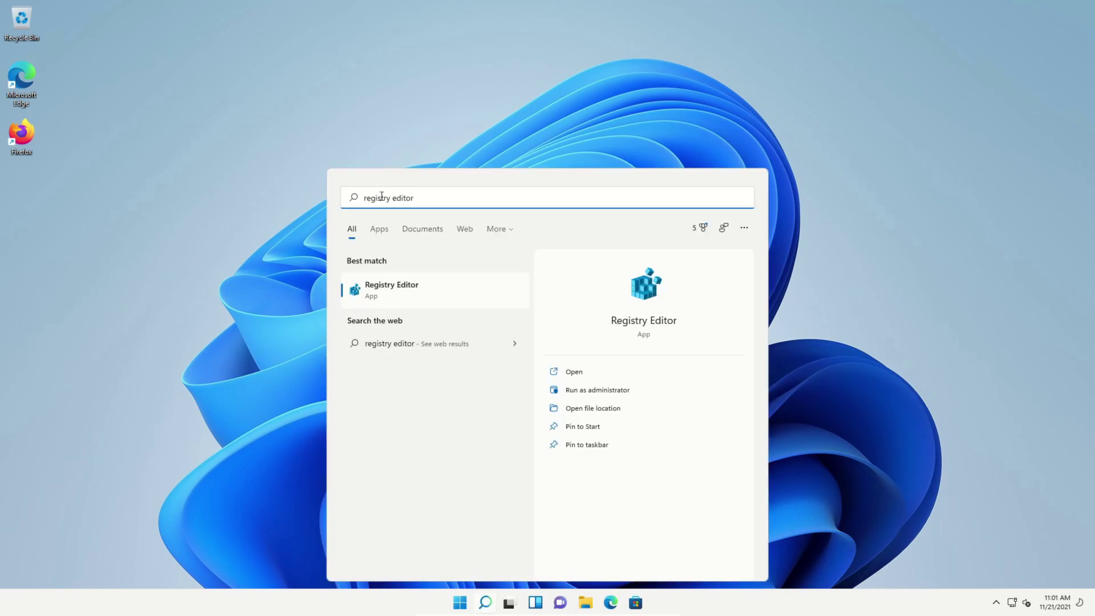
pyautogui.click(389, 290)
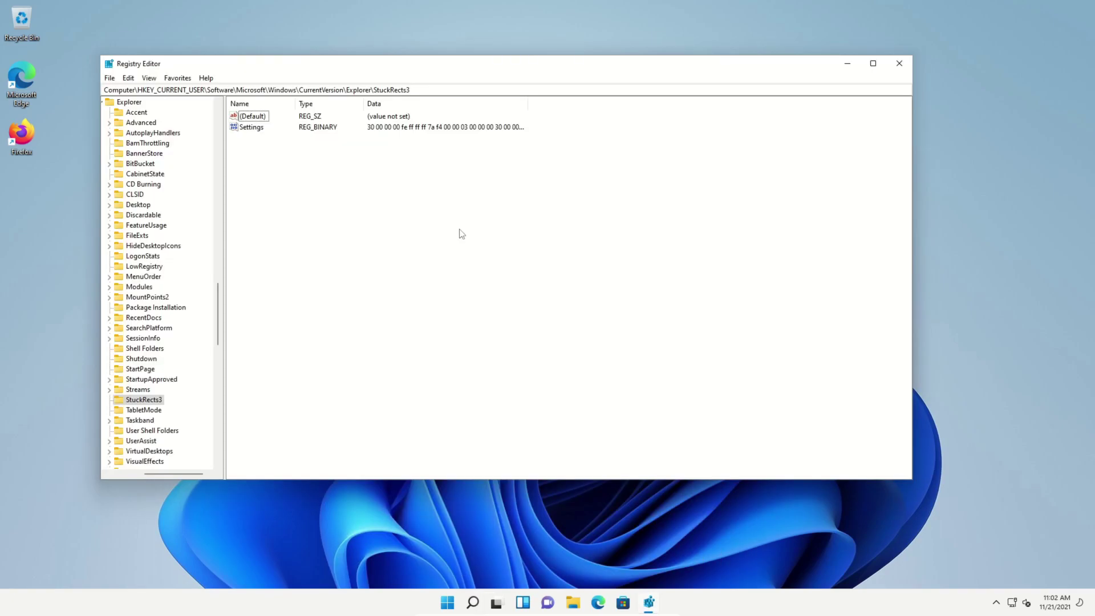
# Step: In Explorer\StuckRects3, change the Settings position byte at 0000000C from 03 to 01 and save
pyautogui.moveTo(426, 90); pyautogui.dragTo(100, 87)
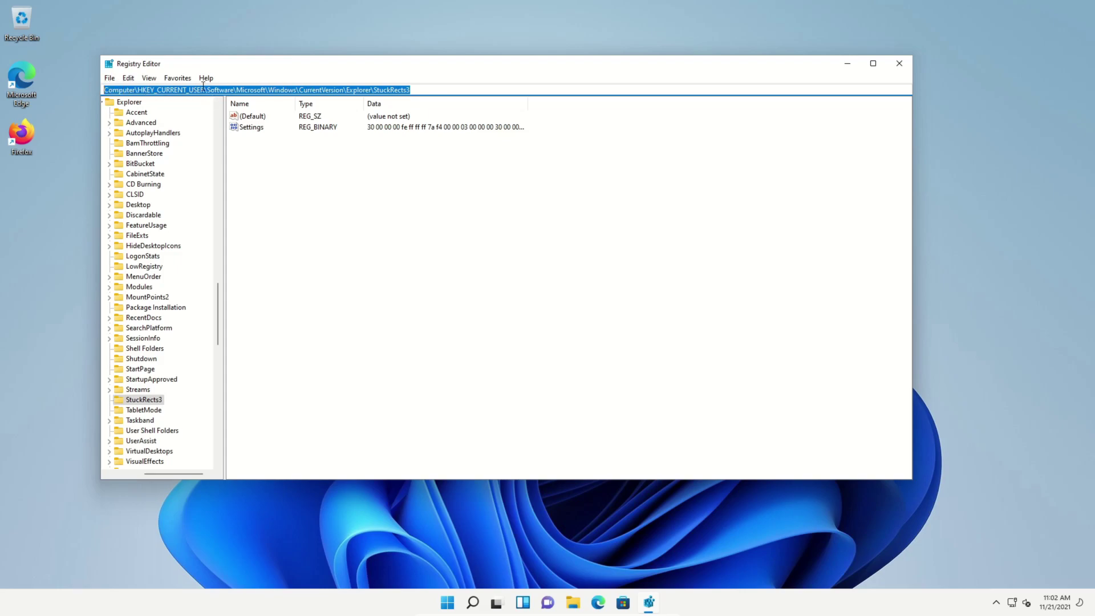
pyautogui.click(301, 171)
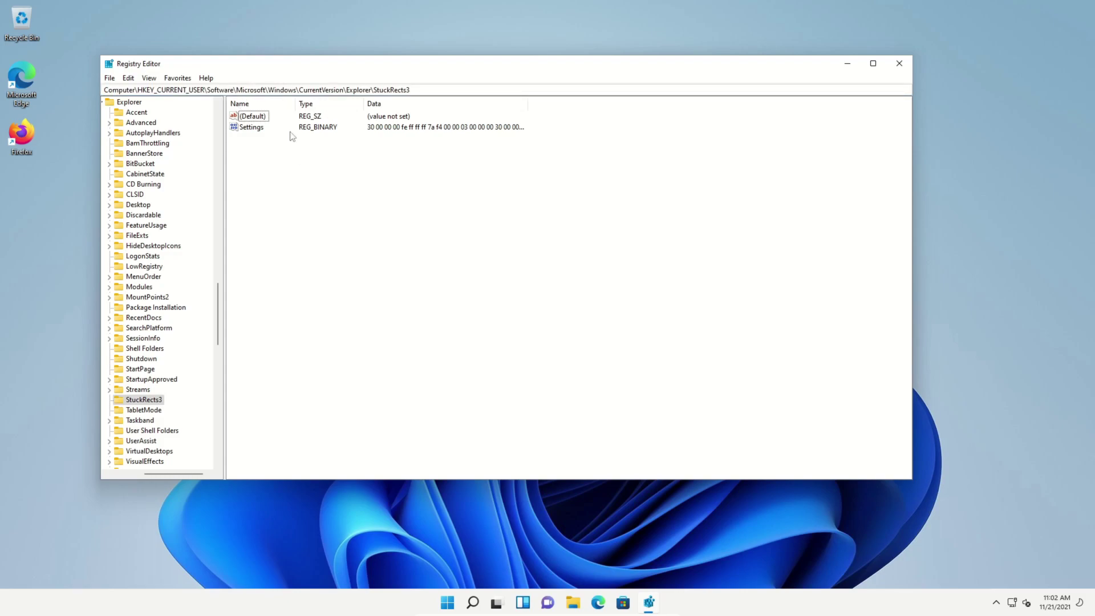
pyautogui.doubleClick(251, 127)
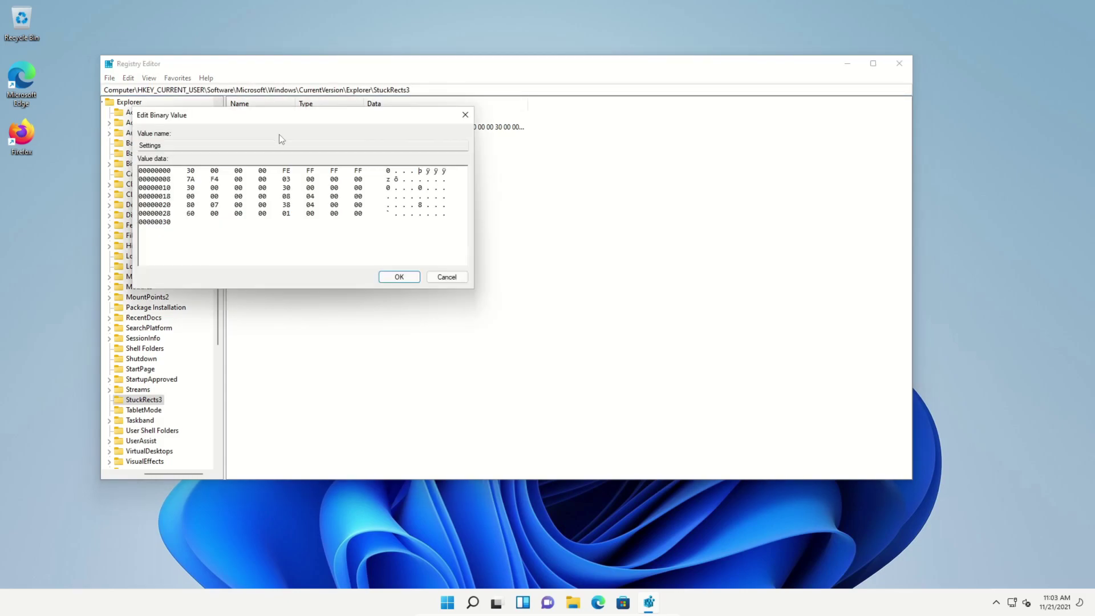
pyautogui.doubleClick(284, 180)
pyautogui.write('00')
pyautogui.click(399, 277)
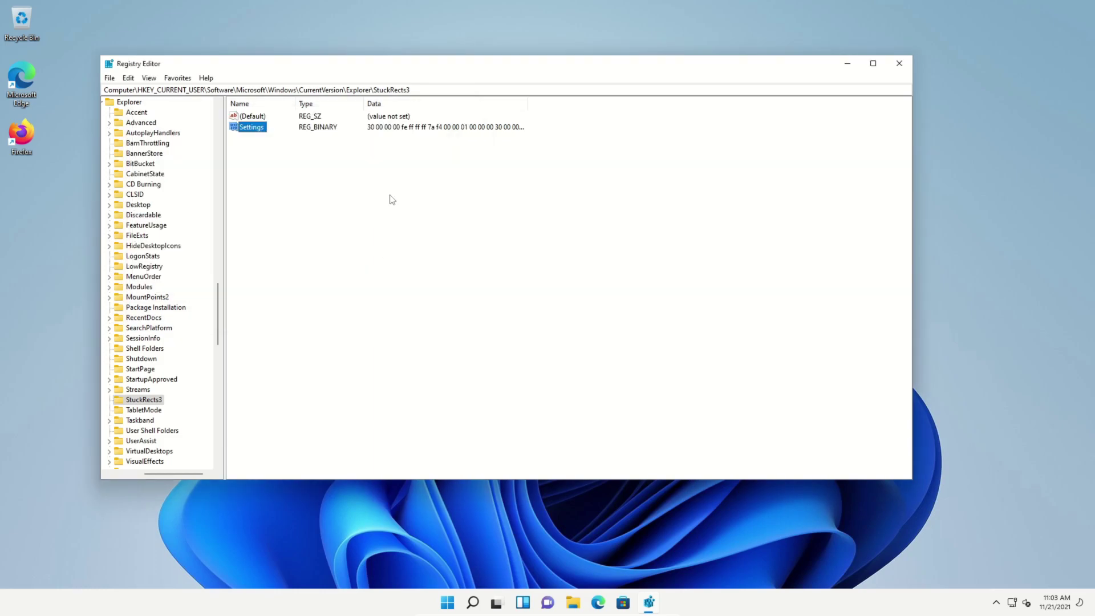
# Step: Restart Windows Explorer from Task Manager's full process list to move the taskbar to the top
pyautogui.click(573, 605)
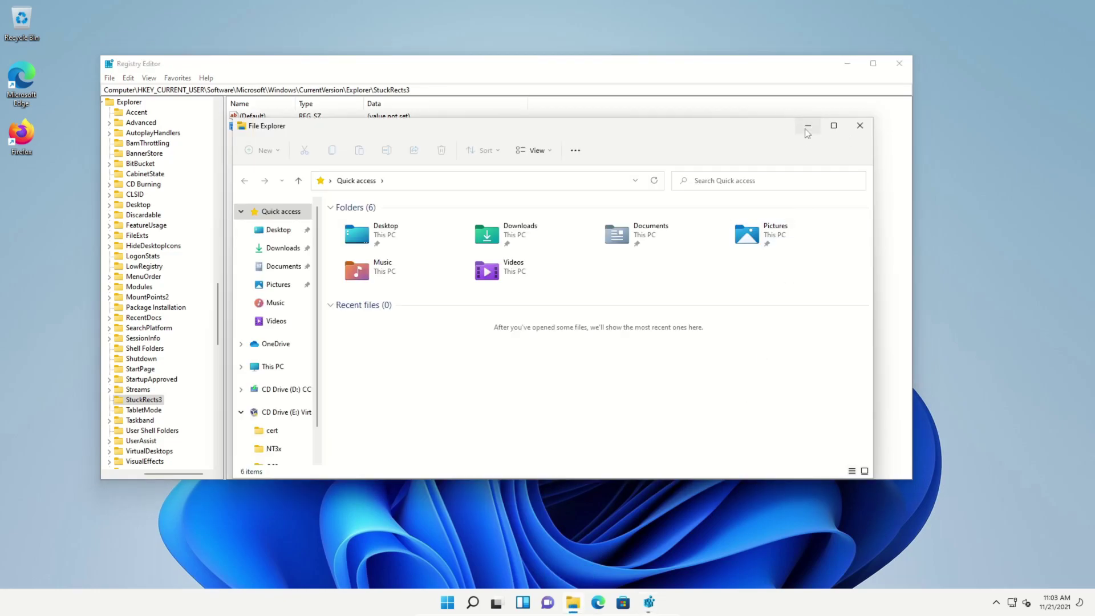
pyautogui.click(807, 128)
pyautogui.moveTo(477, 604)
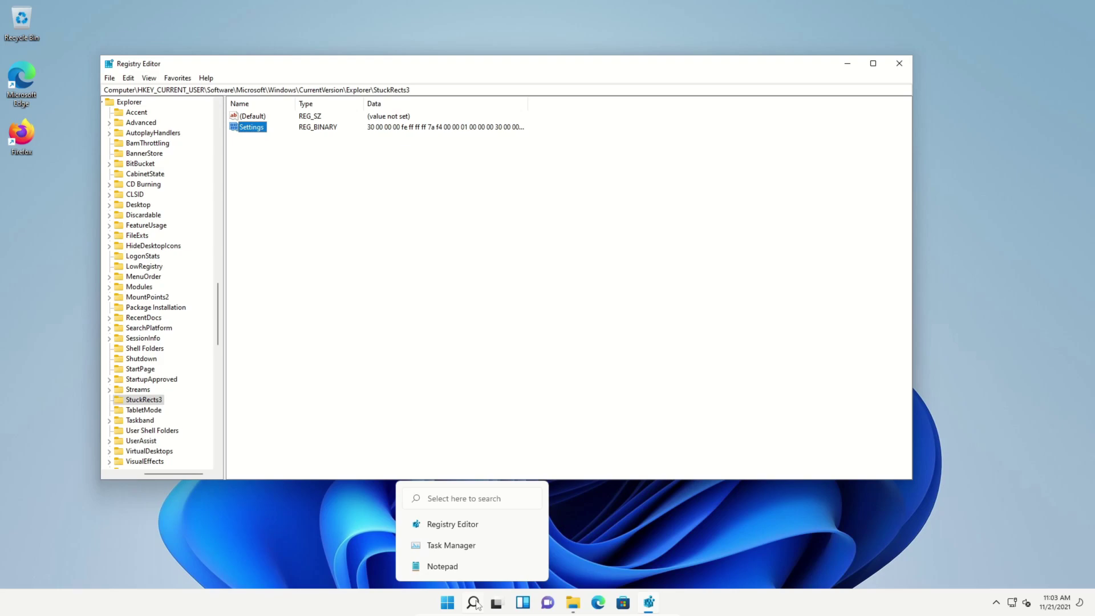
pyautogui.click(457, 542)
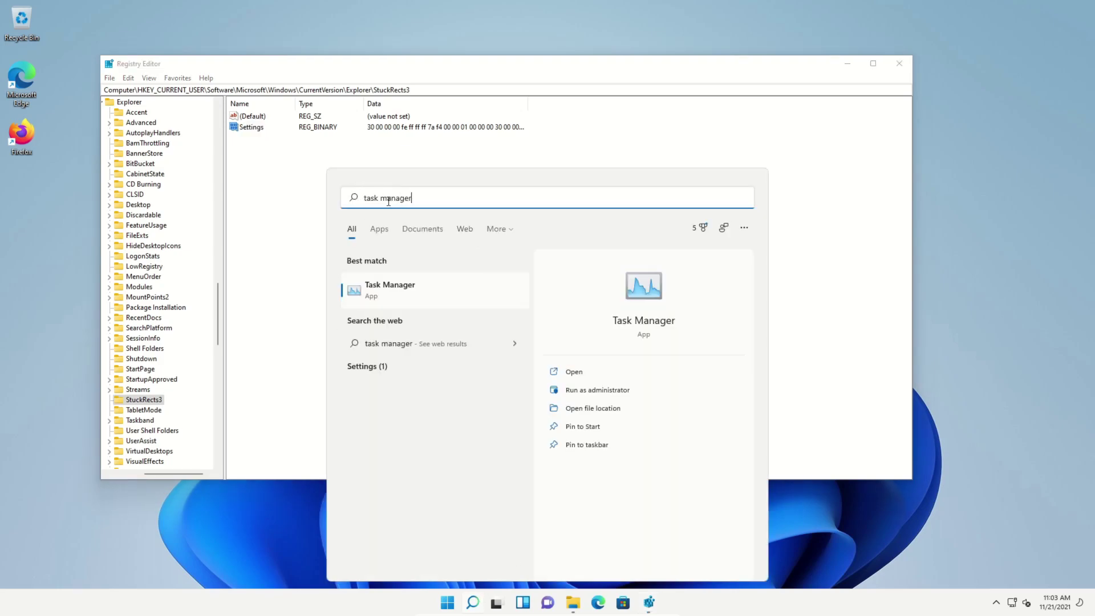
pyautogui.click(398, 295)
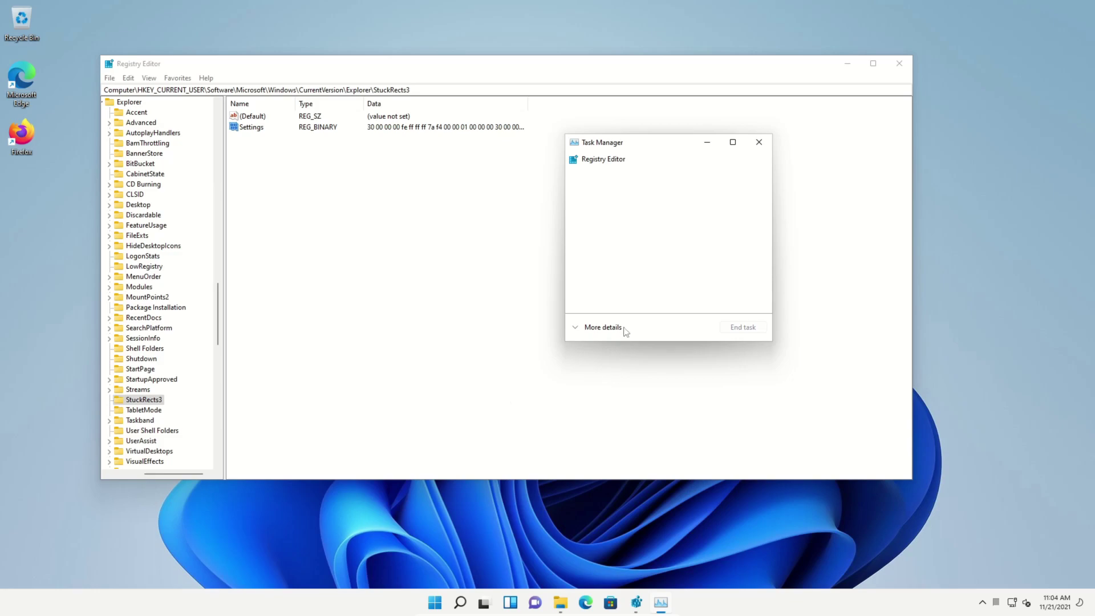
pyautogui.click(581, 329)
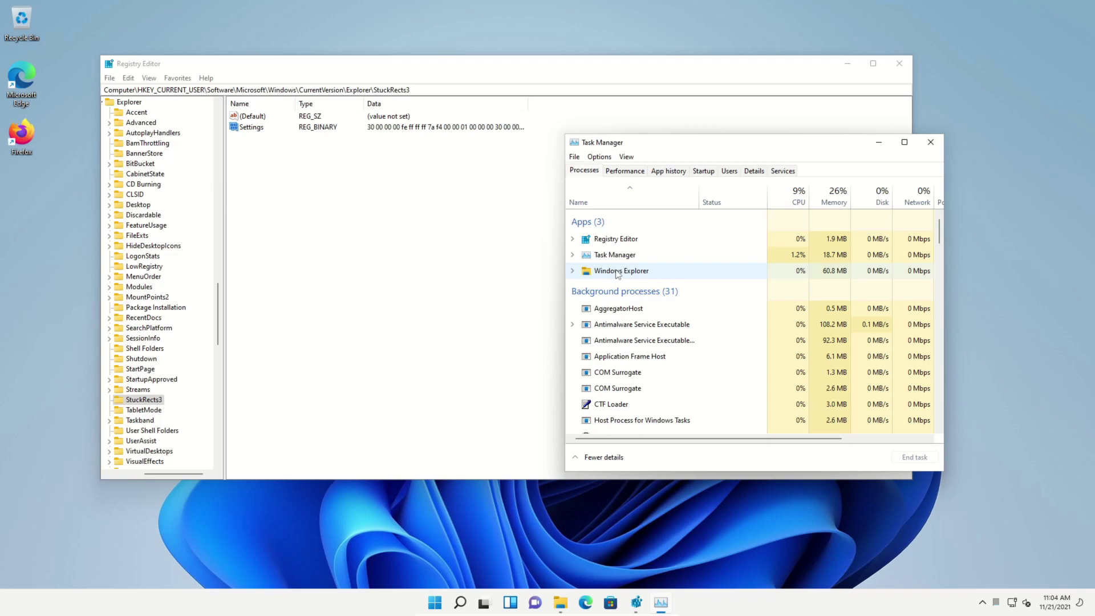
pyautogui.rightClick(617, 274)
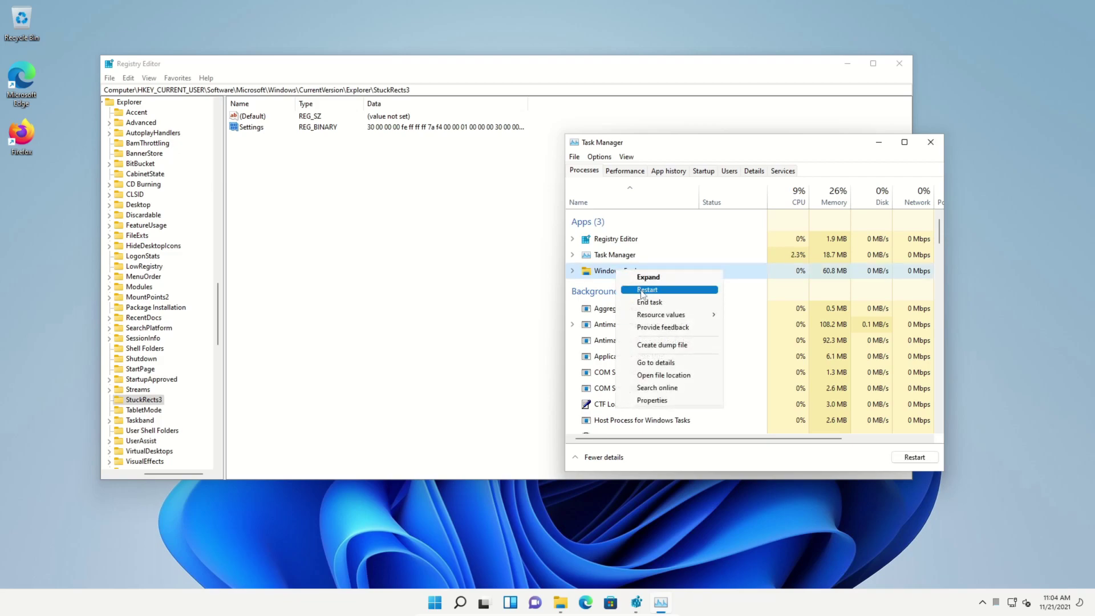
pyautogui.click(642, 291)
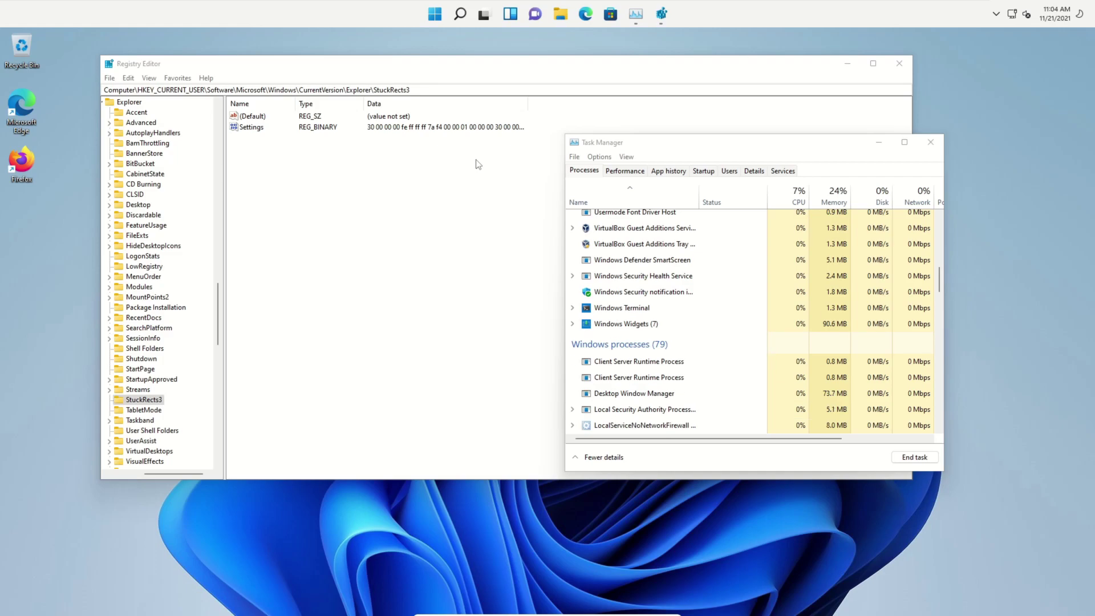
# Step: Change the StuckRects3 Settings position byte from 01 back to 03 and save
pyautogui.doubleClick(252, 127)
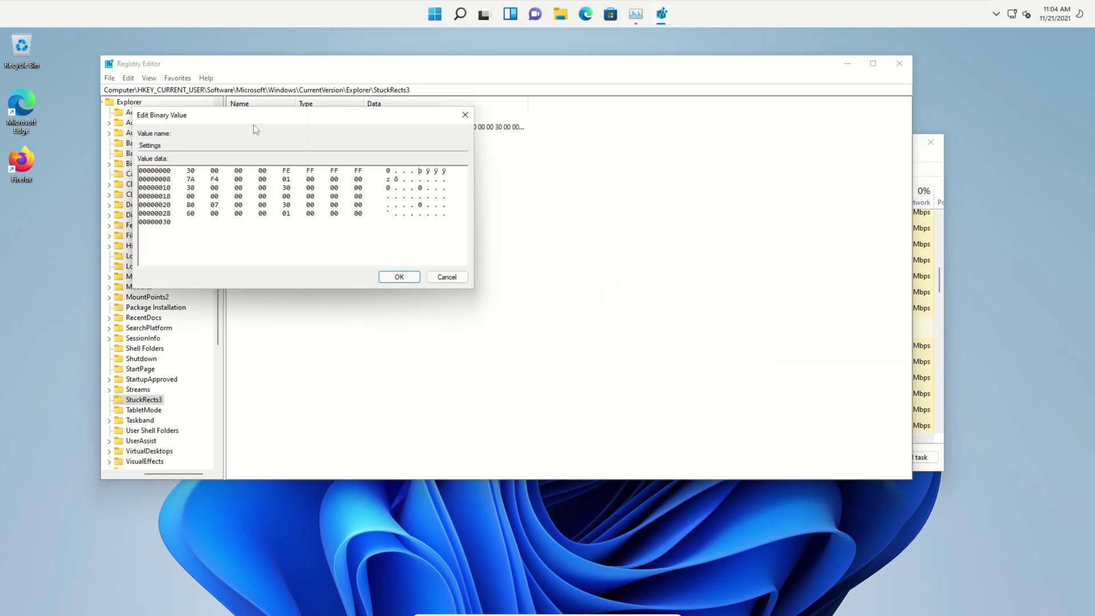
pyautogui.doubleClick(285, 179)
pyautogui.write('03')
pyautogui.click(399, 277)
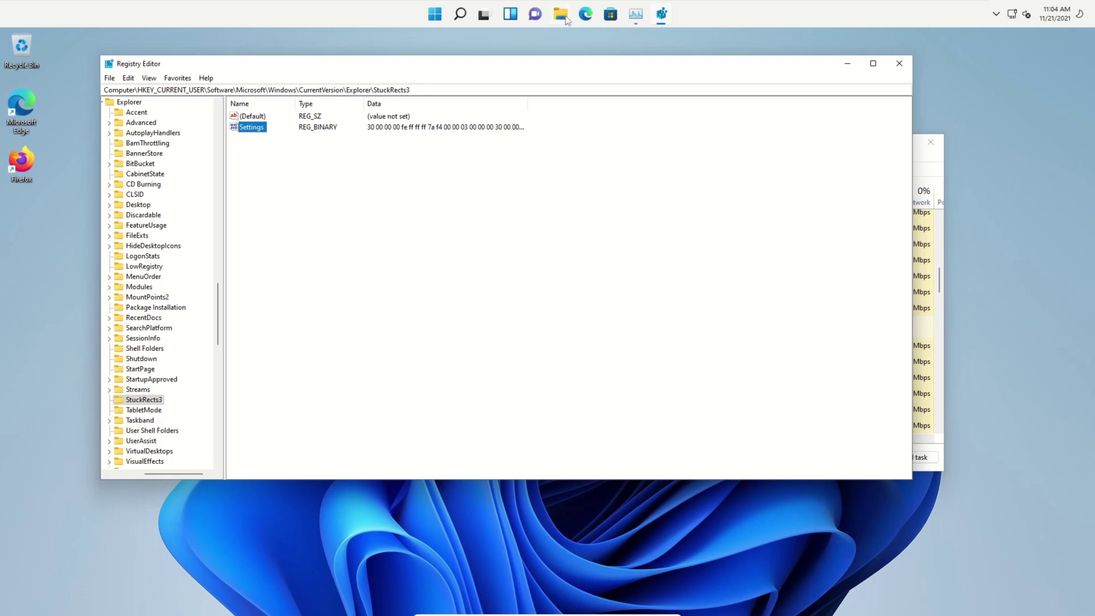
# Step: Restart Windows Explorer in Task Manager to return the taskbar to the bottom
pyautogui.click(566, 18)
pyautogui.click(806, 154)
pyautogui.click(920, 162)
pyautogui.scroll(9, 697, 276)
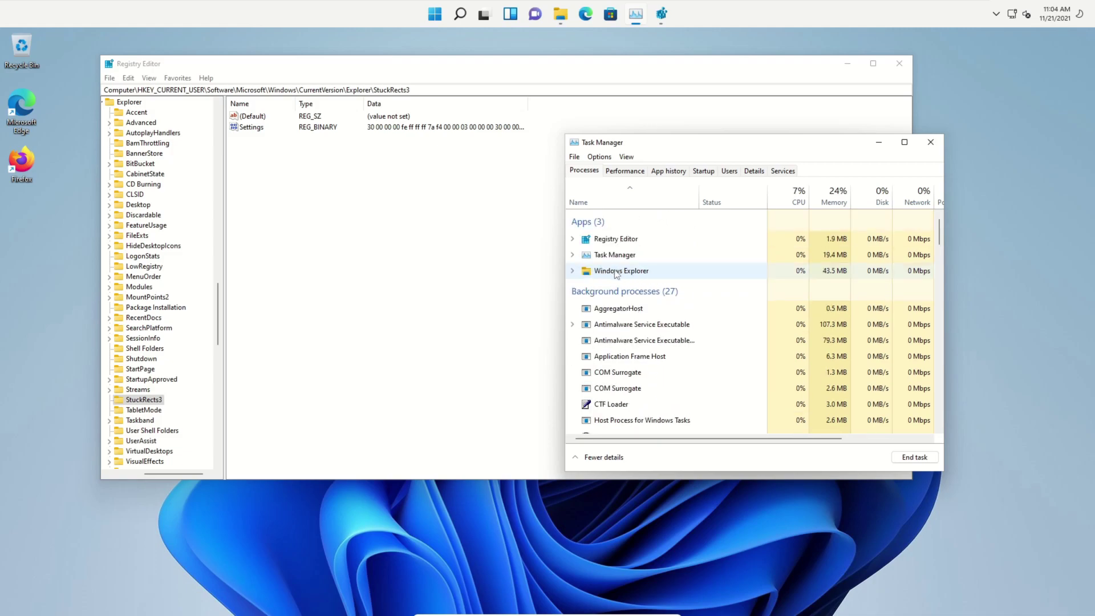
pyautogui.rightClick(617, 275)
pyautogui.click(646, 290)
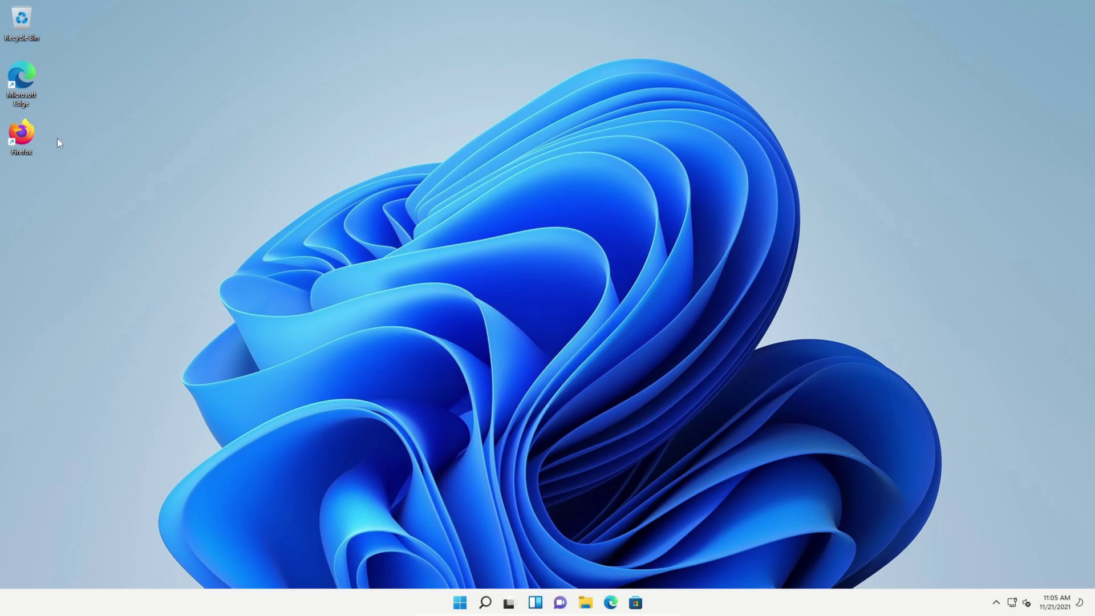
# Step: Launch Firefox and pin it to the taskbar
pyautogui.doubleClick(17, 133)
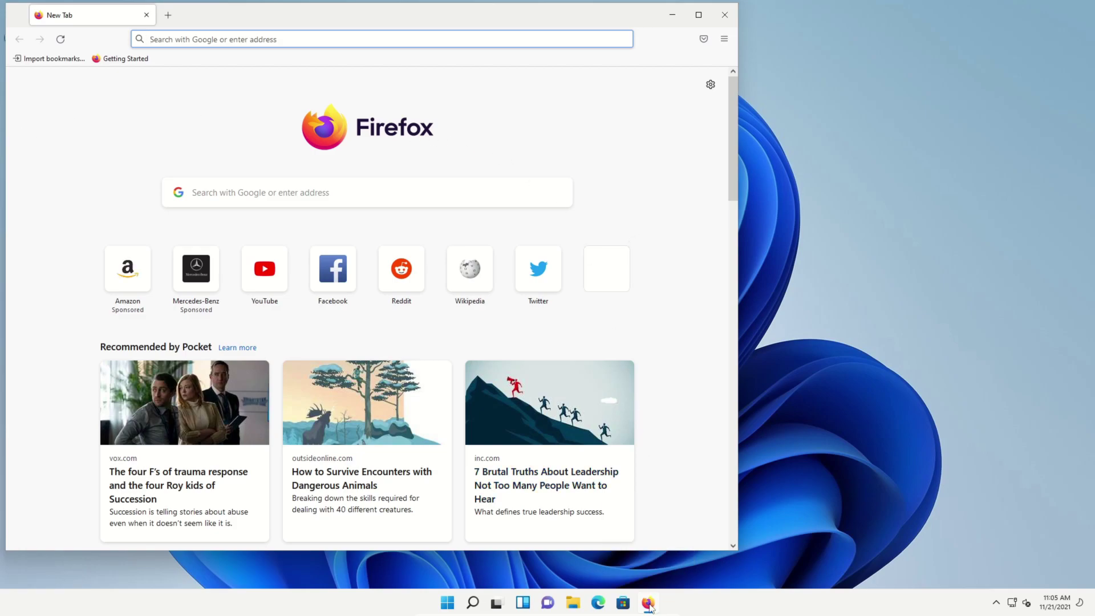
pyautogui.rightClick(650, 606)
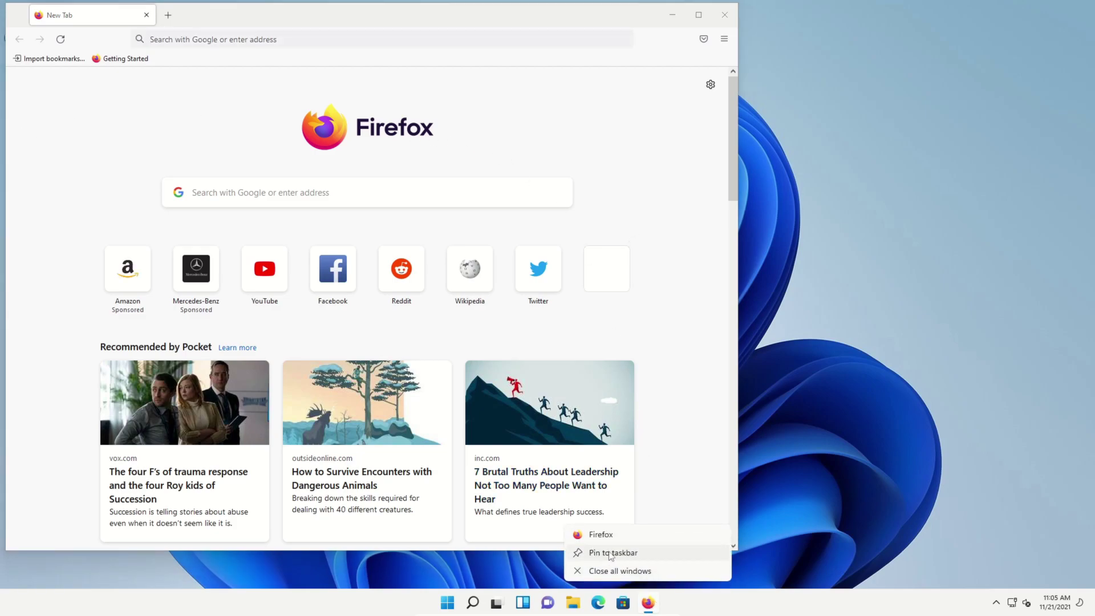
pyautogui.click(613, 553)
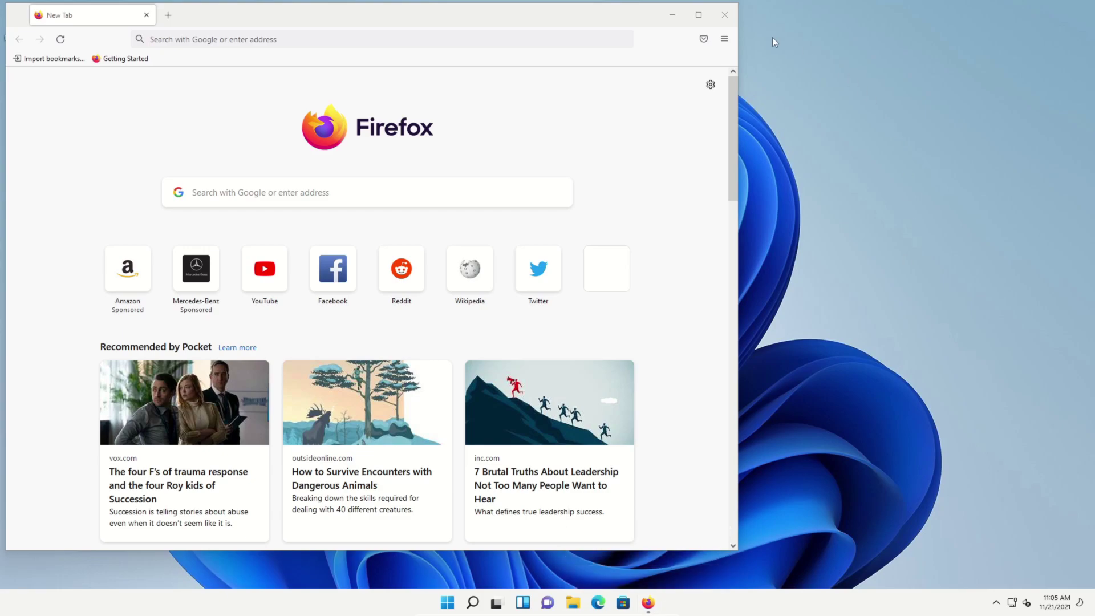
# Step: Close Firefox and unpin it from the taskbar
pyautogui.click(724, 15)
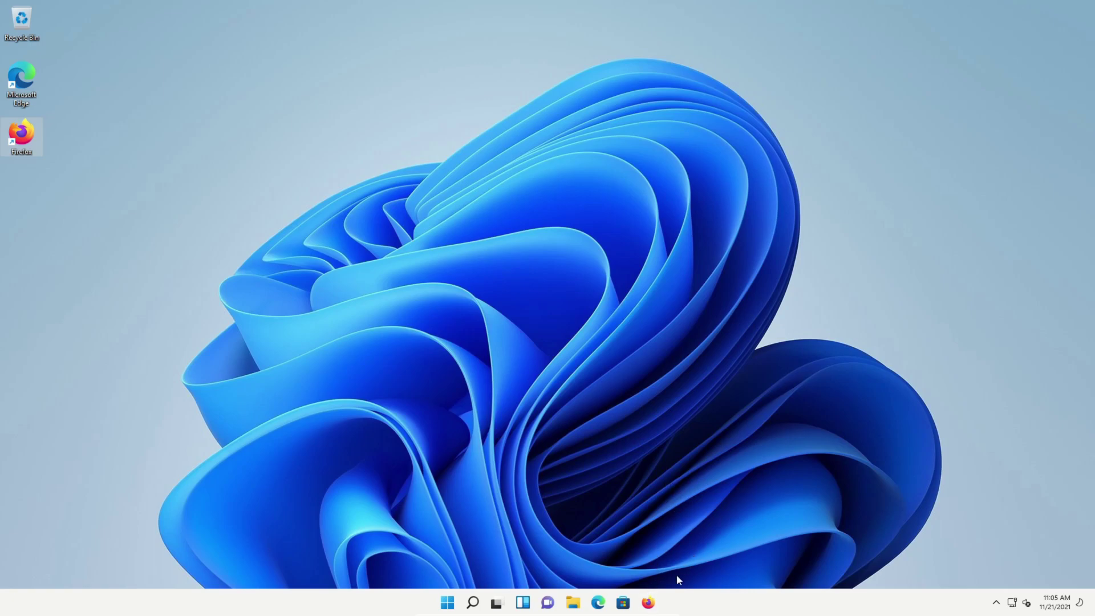
pyautogui.rightClick(649, 605)
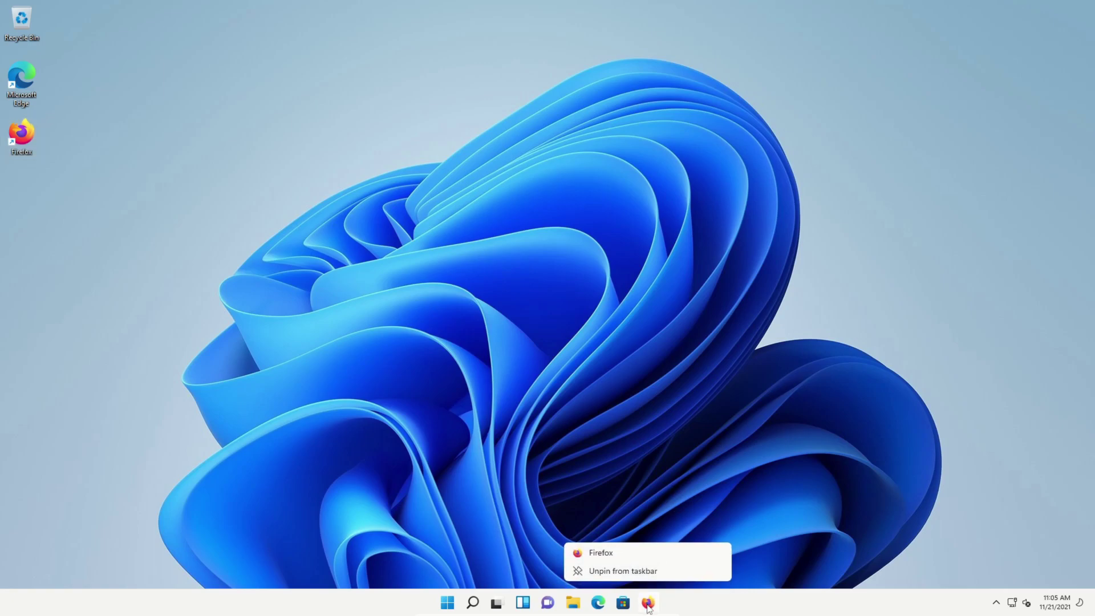
pyautogui.click(607, 571)
# Step: Dismiss the Store and Microsoft Edge taskbar menus, leaving the desktop visible
pyautogui.rightClick(636, 604)
pyautogui.rightClick(610, 604)
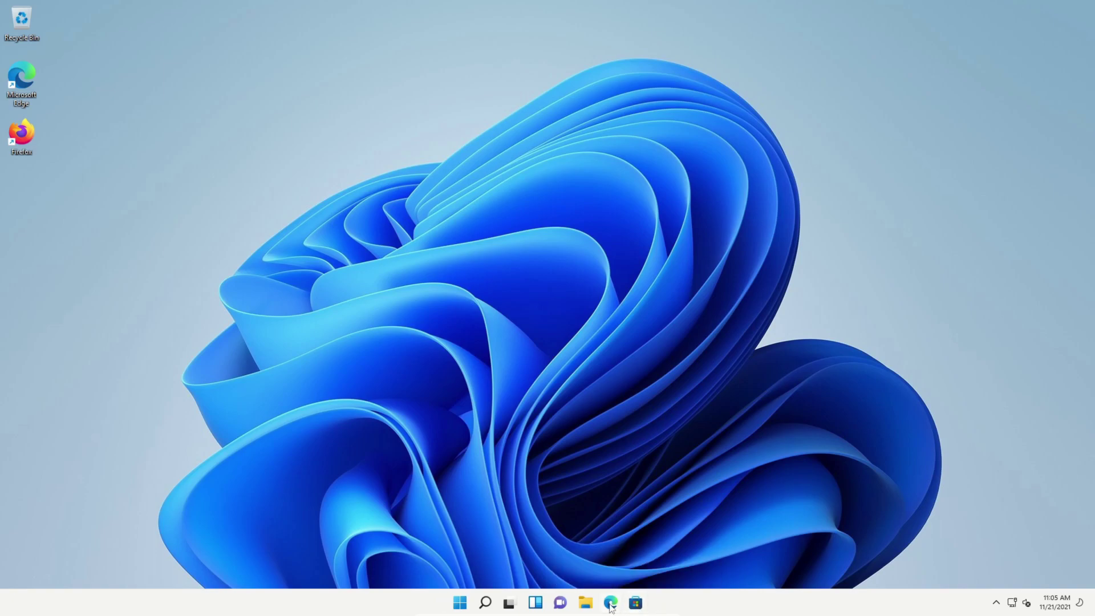
pyautogui.click(536, 596)
pyautogui.rightClick(359, 604)
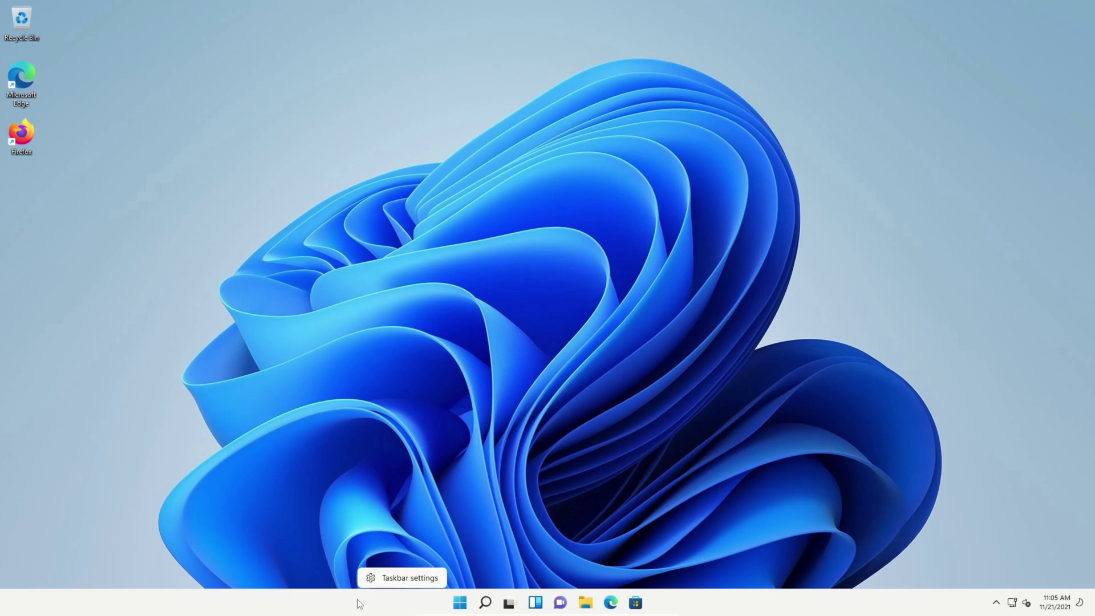
pyautogui.click(393, 578)
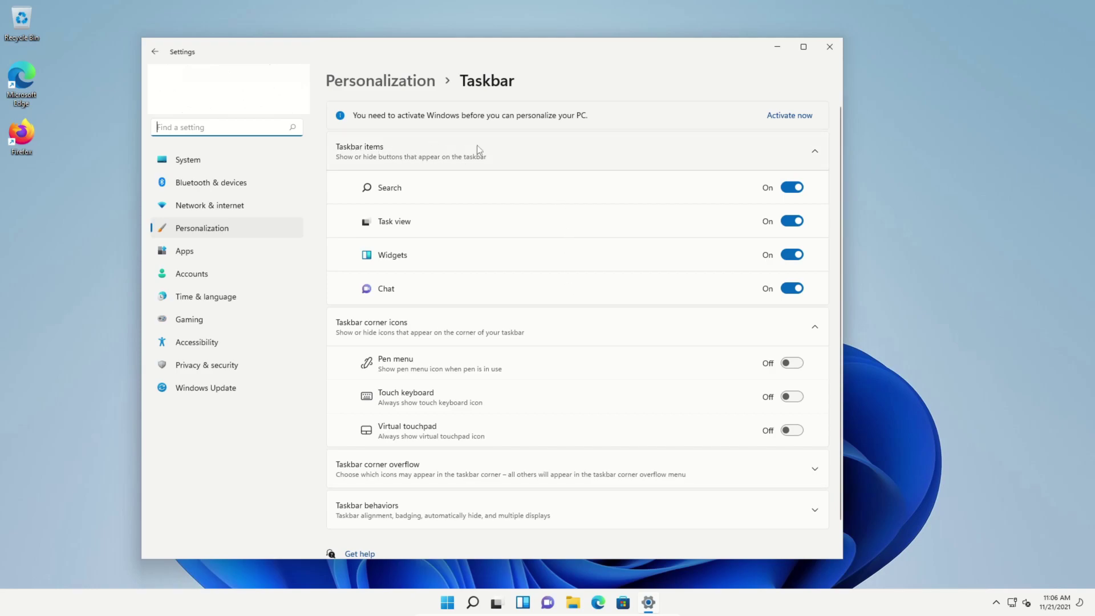
pyautogui.click(793, 187)
pyautogui.click(793, 221)
pyautogui.click(792, 255)
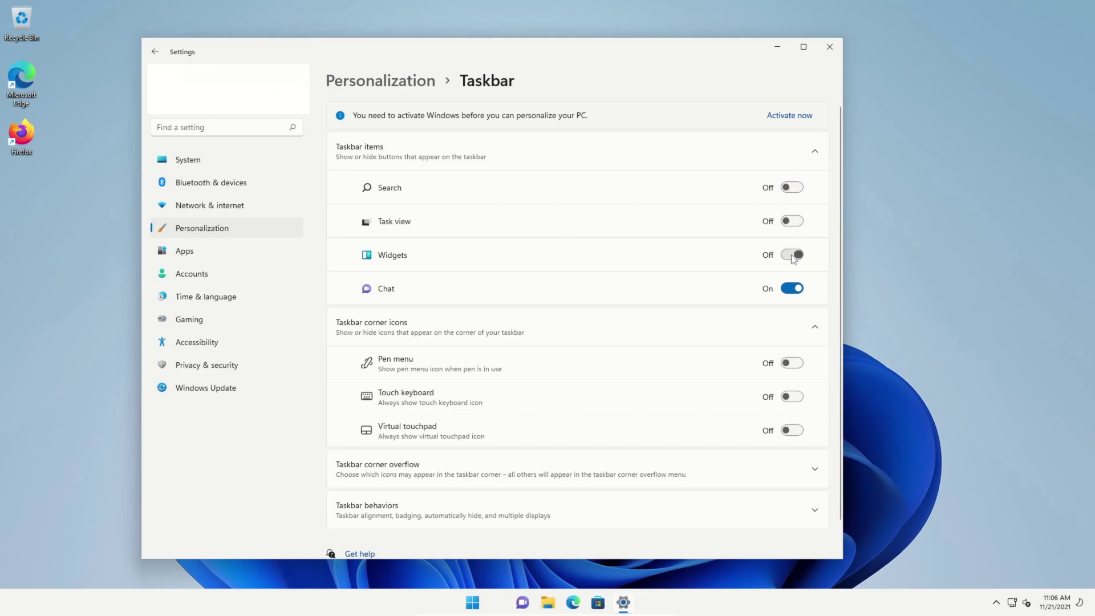
pyautogui.click(790, 289)
pyautogui.click(792, 288)
pyautogui.click(792, 255)
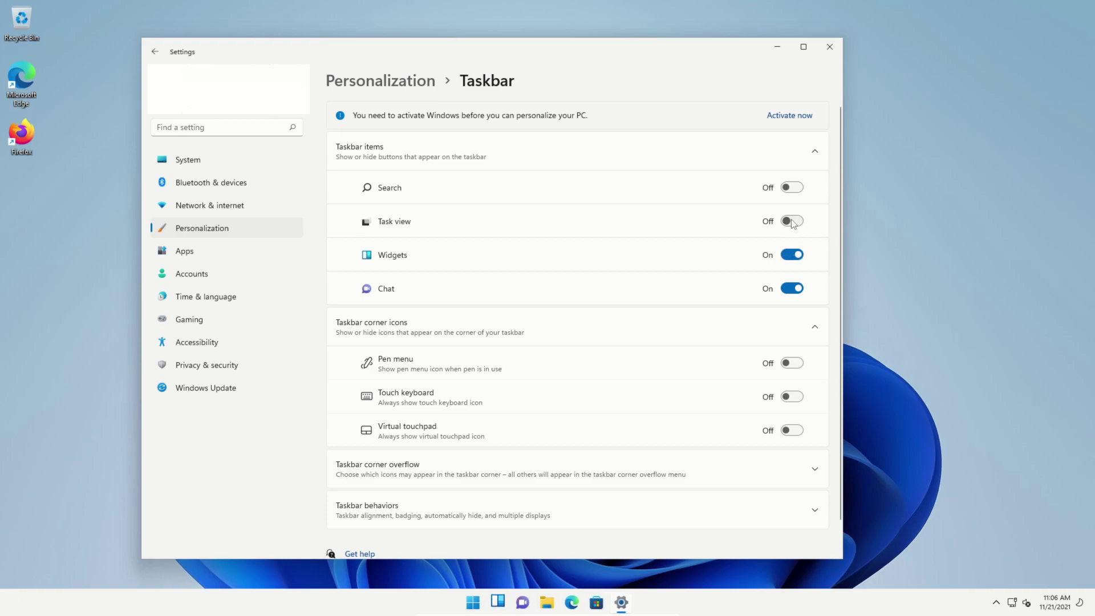
pyautogui.click(791, 222)
pyautogui.click(795, 188)
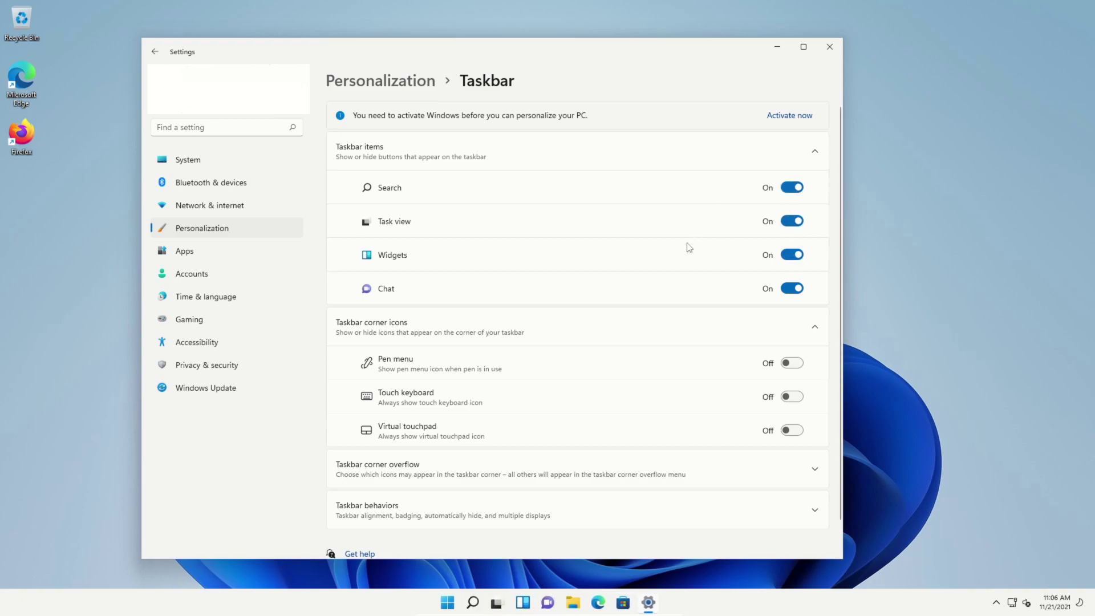
pyautogui.scroll(-1, 682, 256)
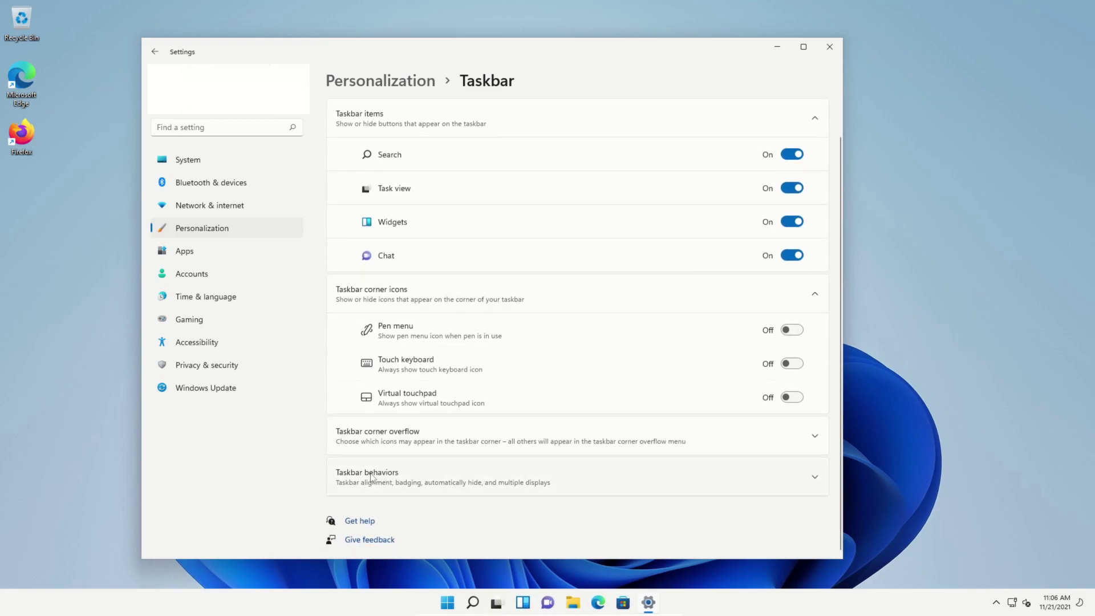
pyautogui.click(800, 477)
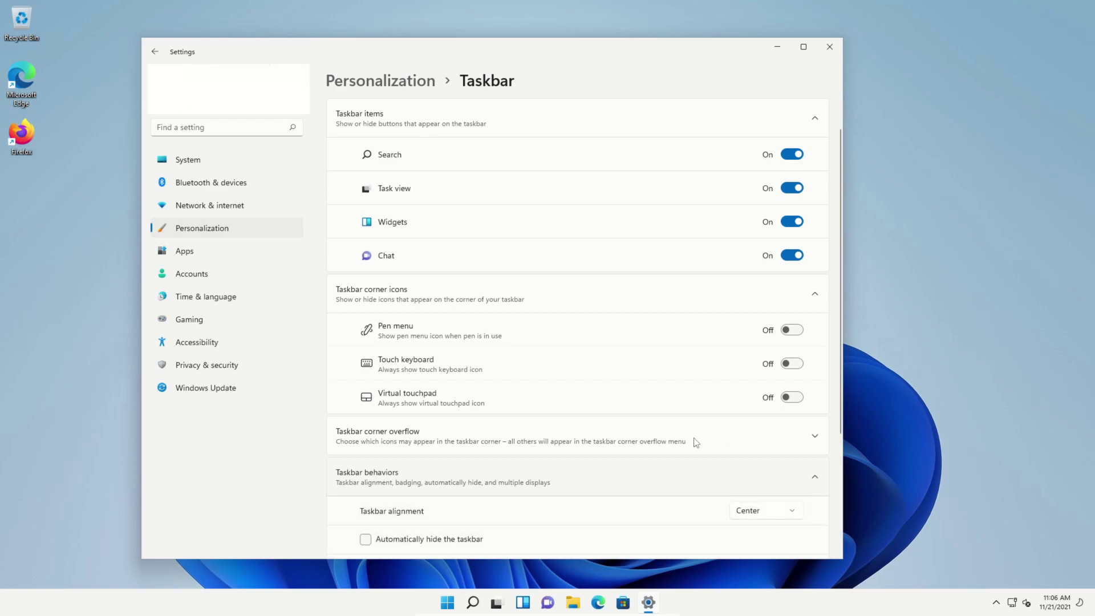
pyautogui.scroll(-5, 694, 442)
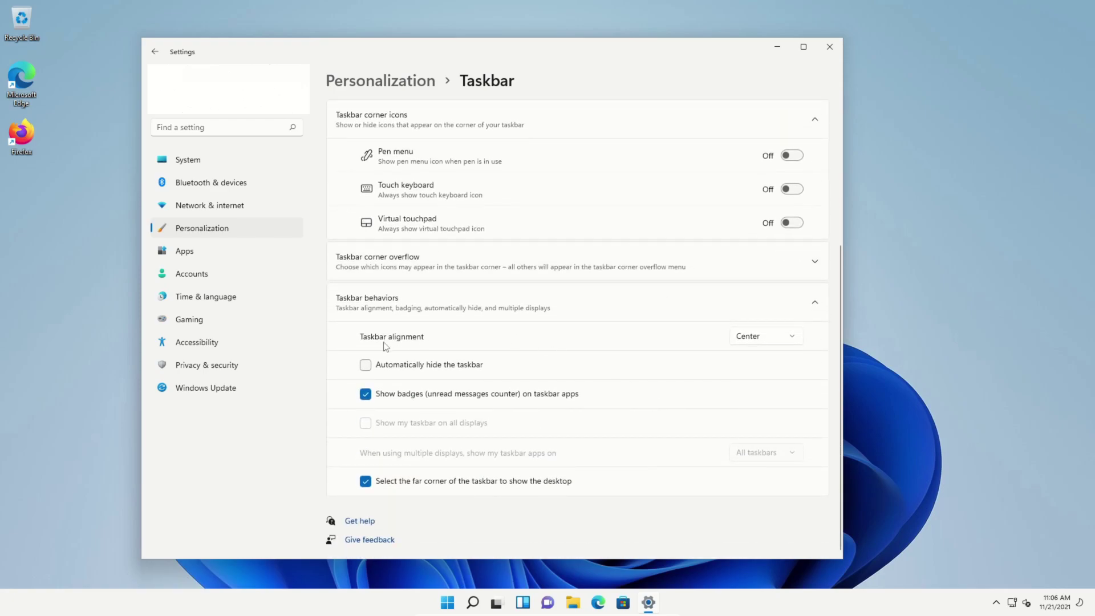
pyautogui.click(763, 341)
pyautogui.click(757, 317)
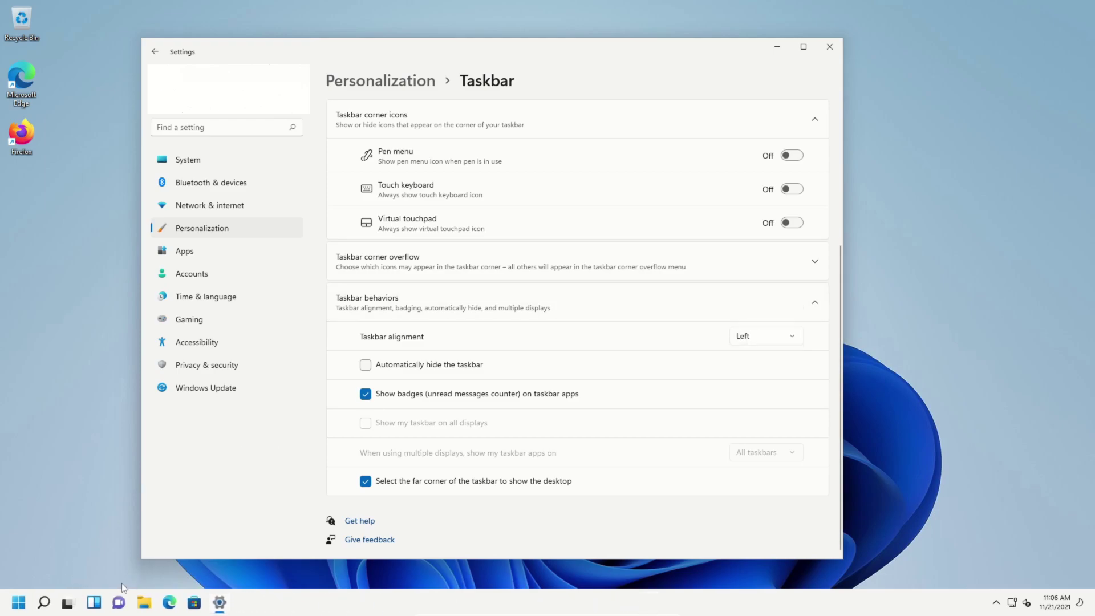
pyautogui.click(740, 336)
pyautogui.click(748, 358)
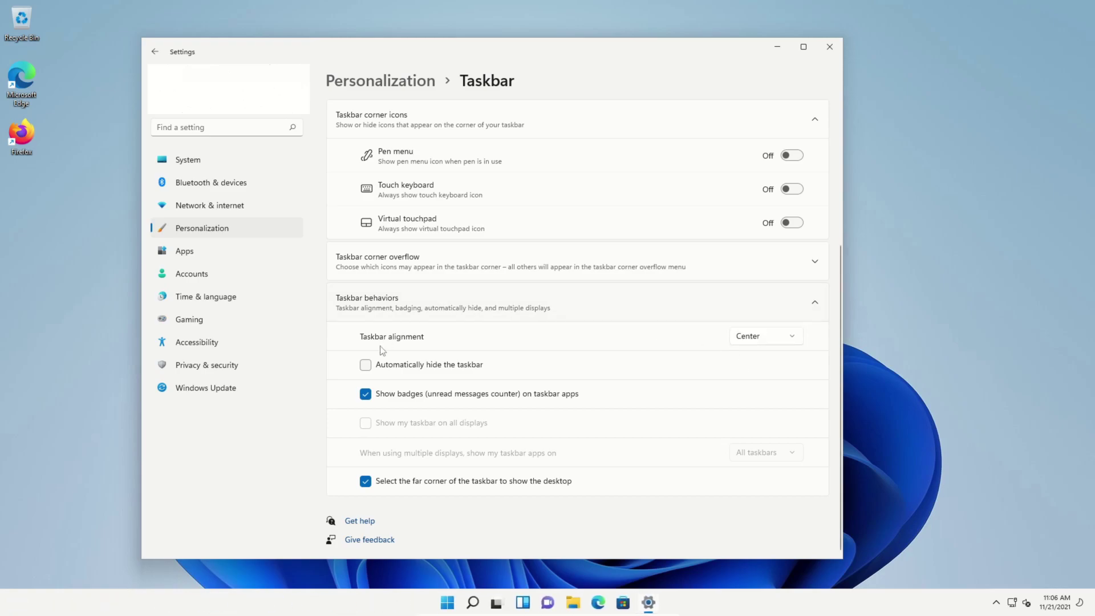
pyautogui.click(365, 366)
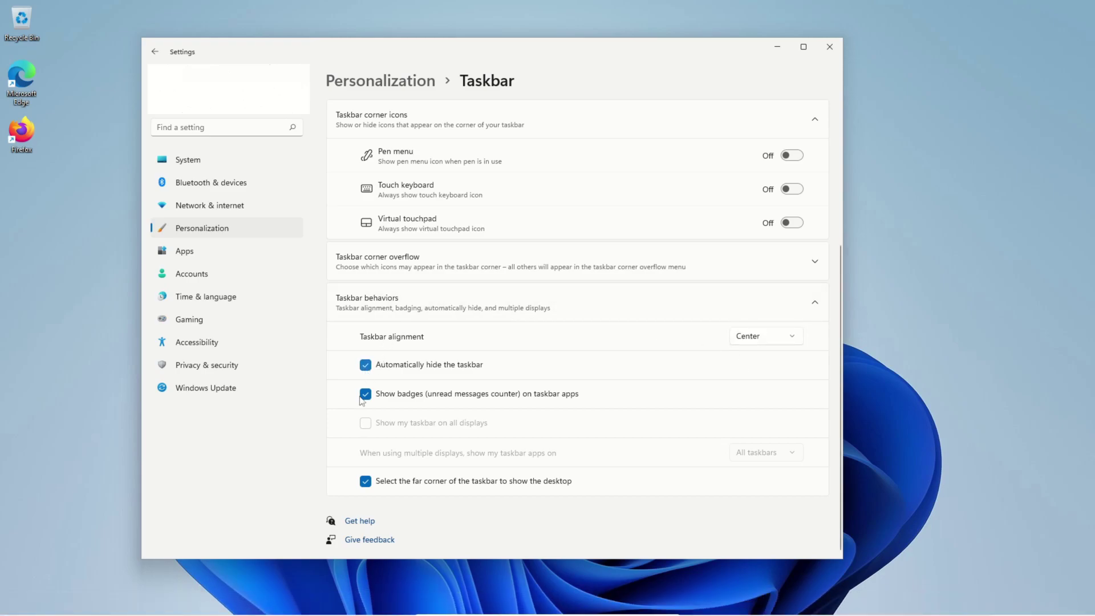
pyautogui.moveTo(331, 614)
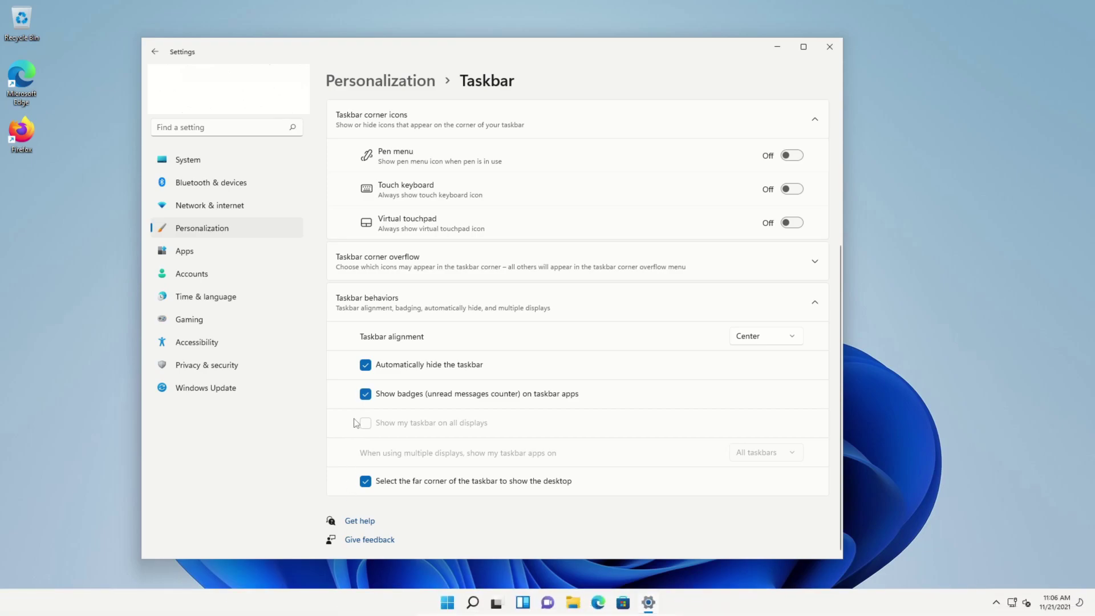
pyautogui.click(365, 365)
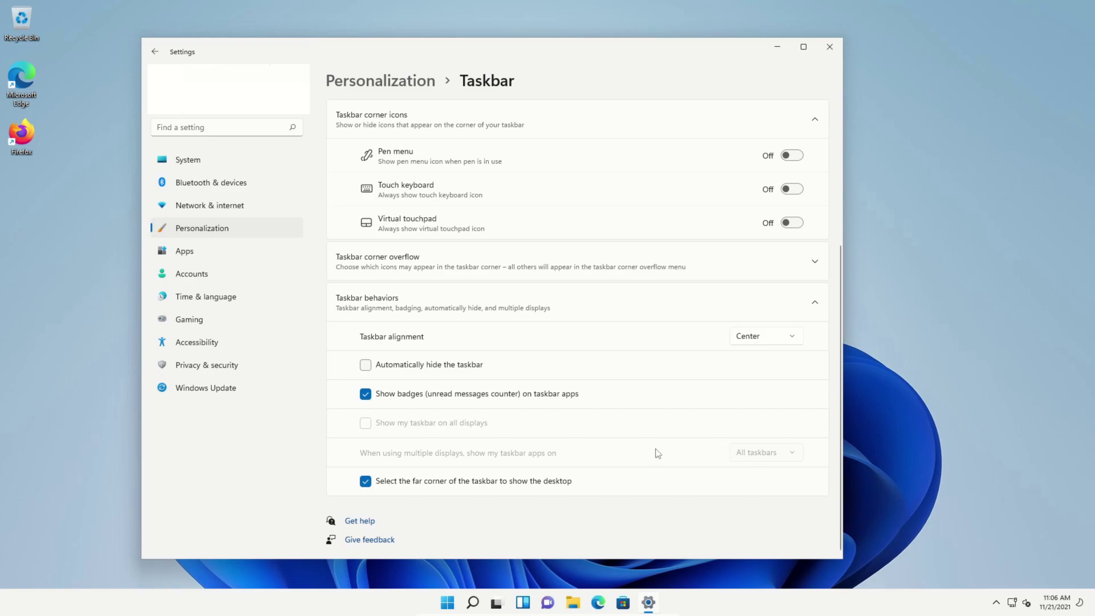
pyautogui.hotkey('alt', 'F4')
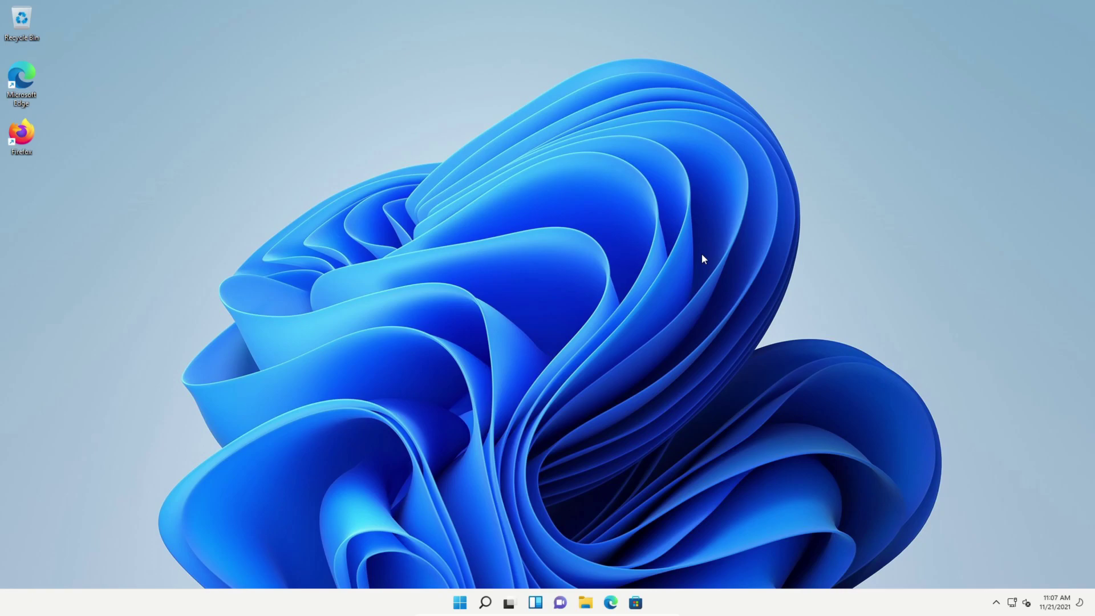
pyautogui.rightClick(702, 258)
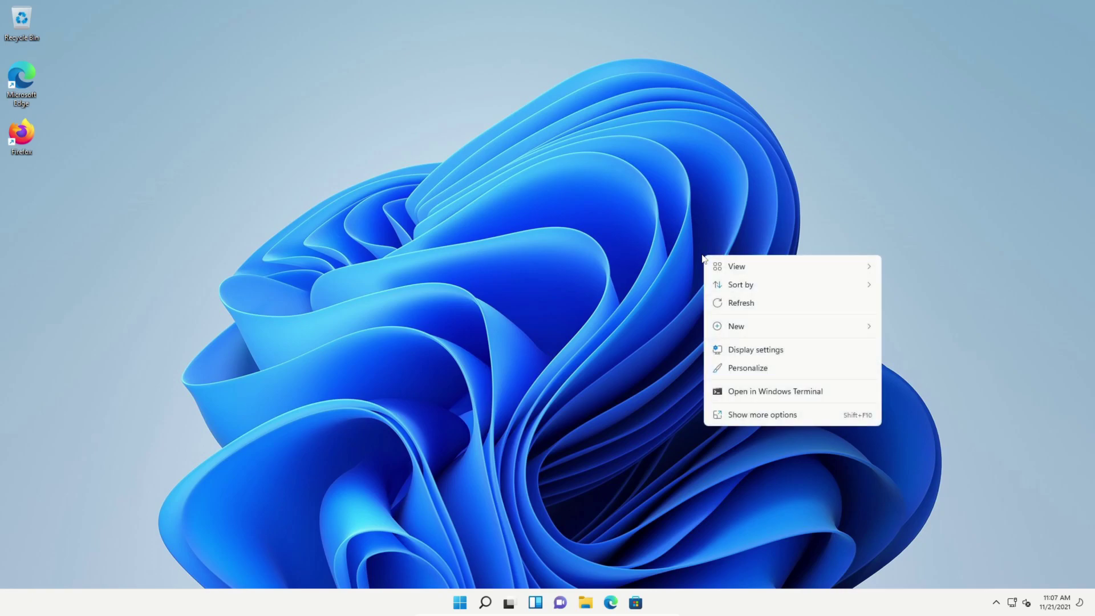
pyautogui.click(743, 369)
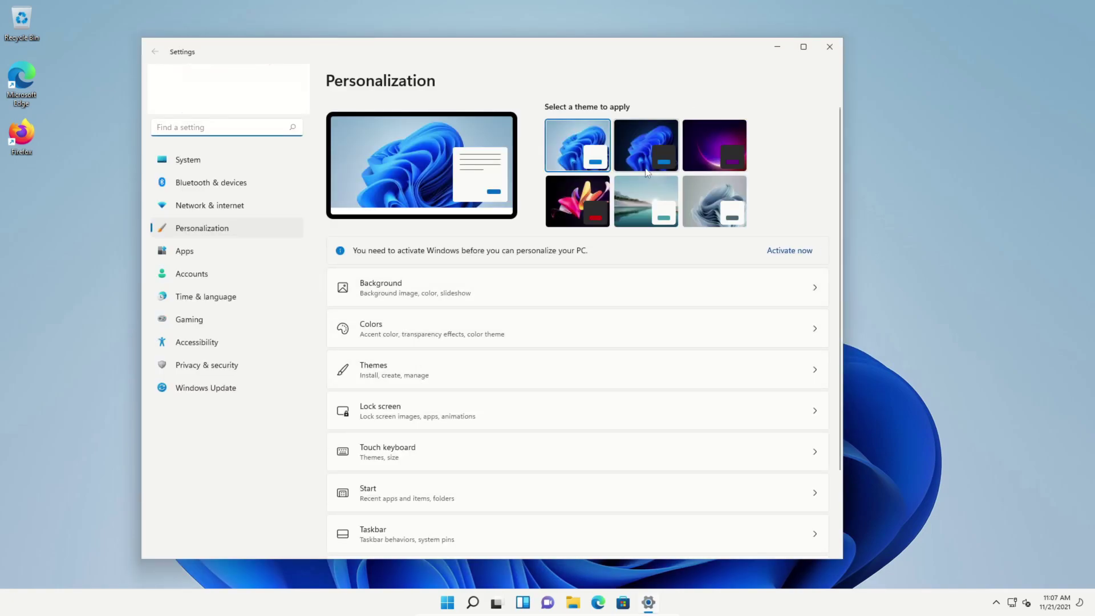
pyautogui.click(656, 154)
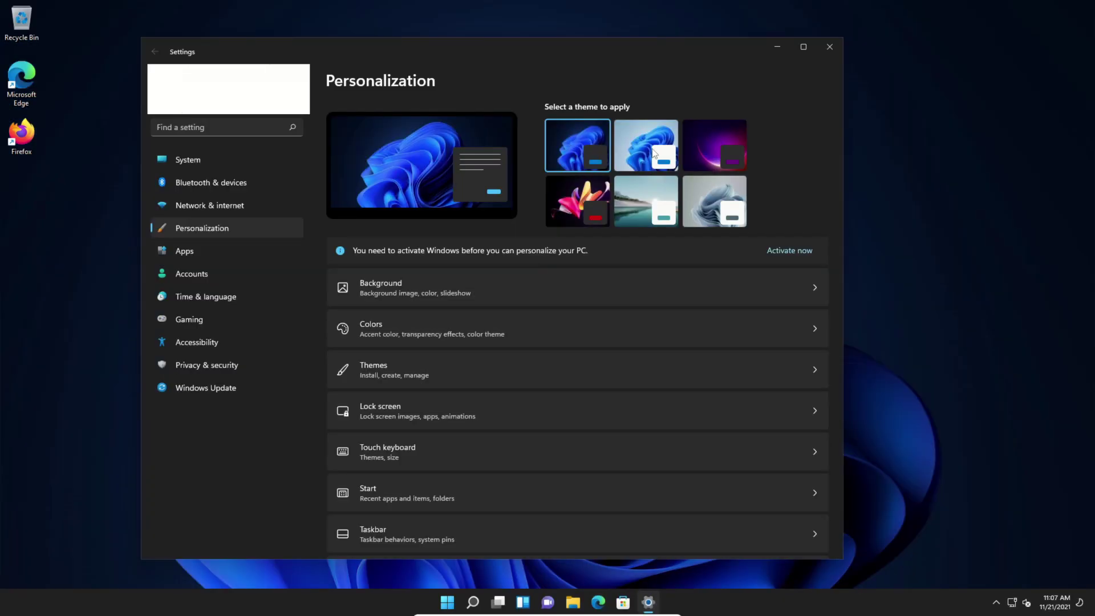
pyautogui.click(655, 153)
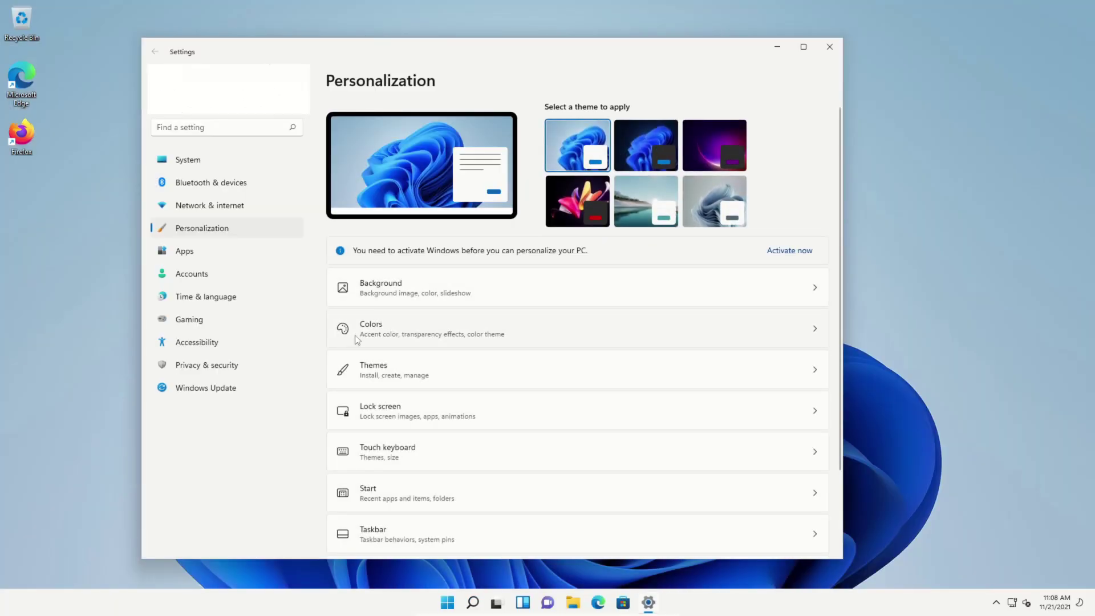
pyautogui.click(398, 326)
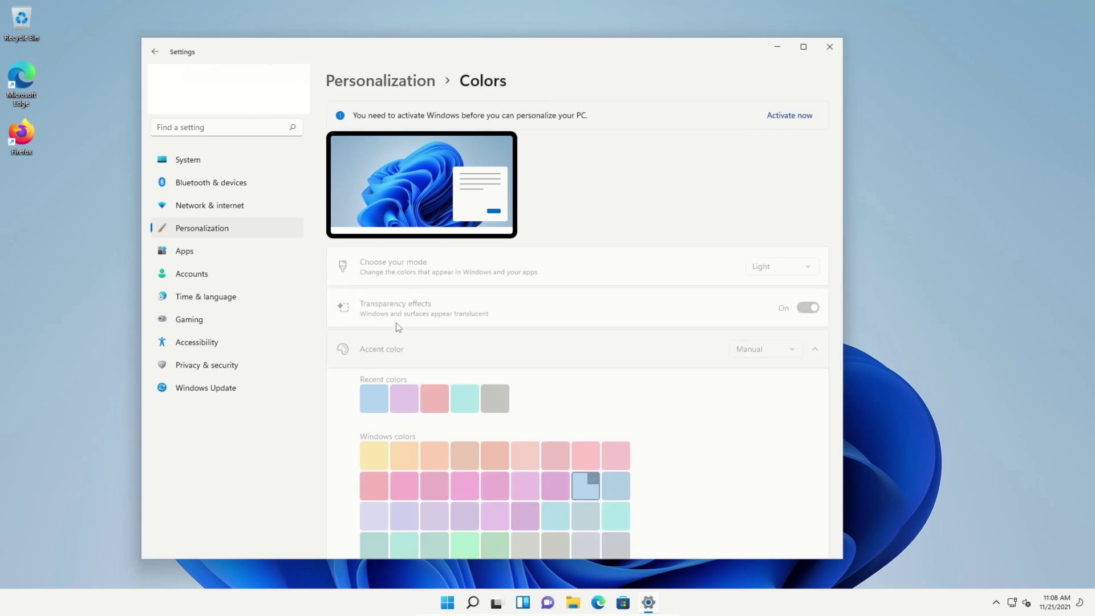
pyautogui.scroll(-5, 395, 323)
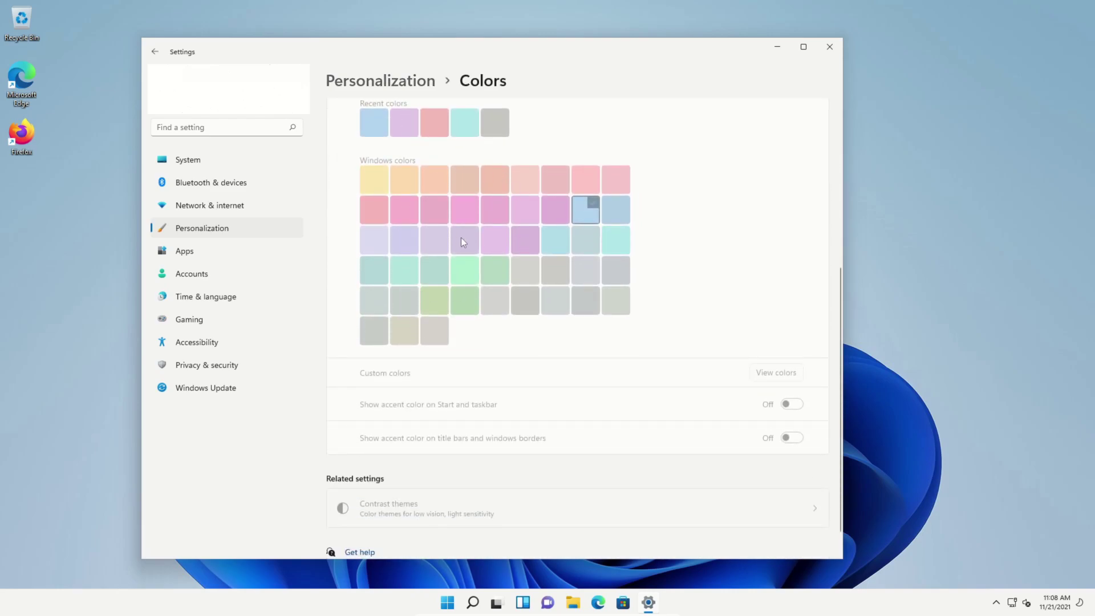
pyautogui.hotkey('alt', 'F4')
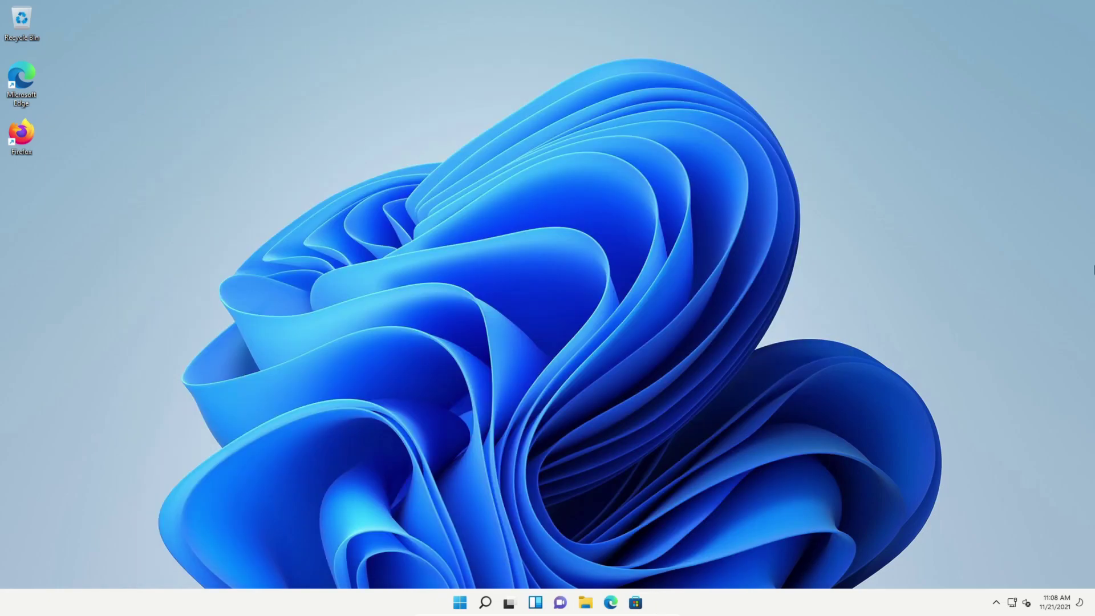